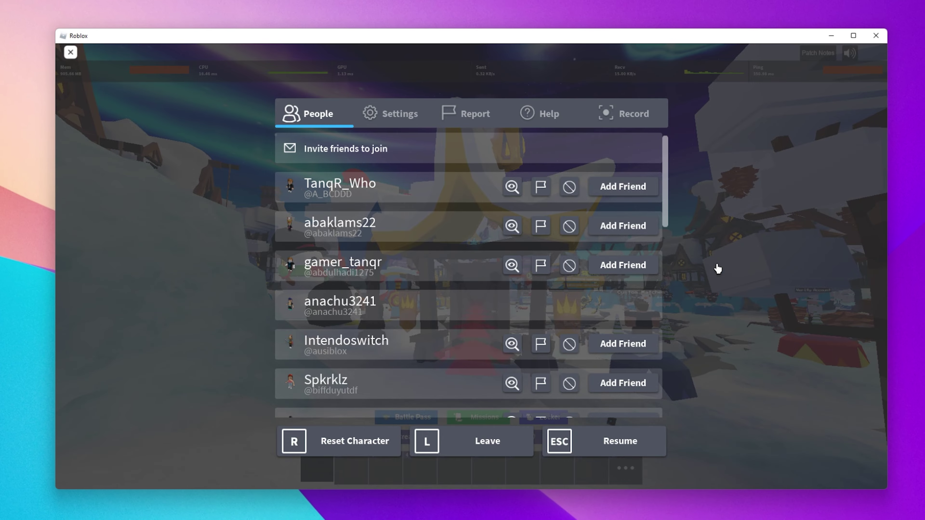
# - Resume the game briefly, turn the camera, and reopen the pause menu on the People tab
pyautogui.press('Escape')
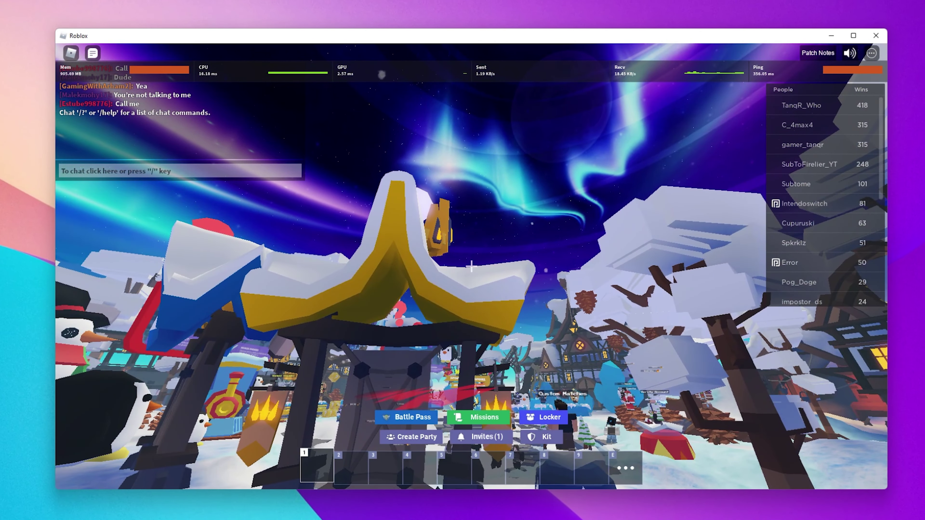
pyautogui.scroll(-3, 472, 267)
pyautogui.press('Right')
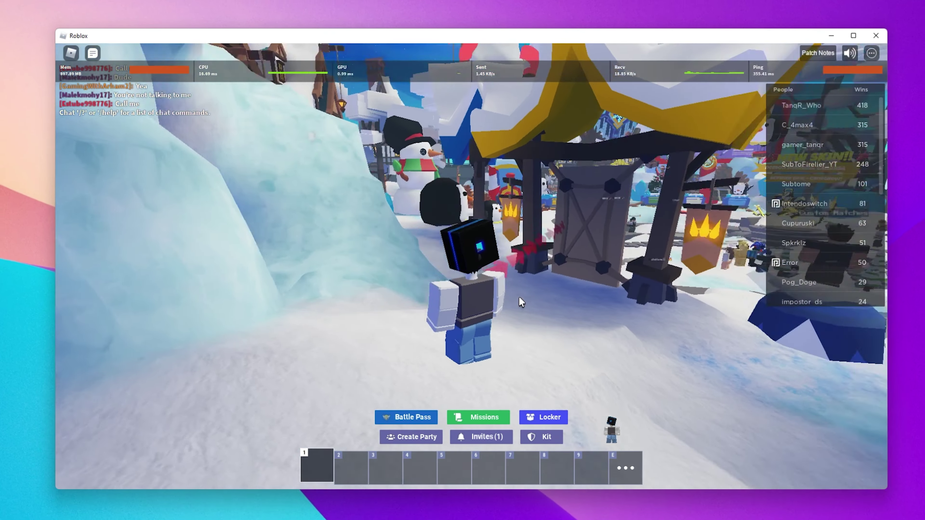
pyautogui.press('Escape')
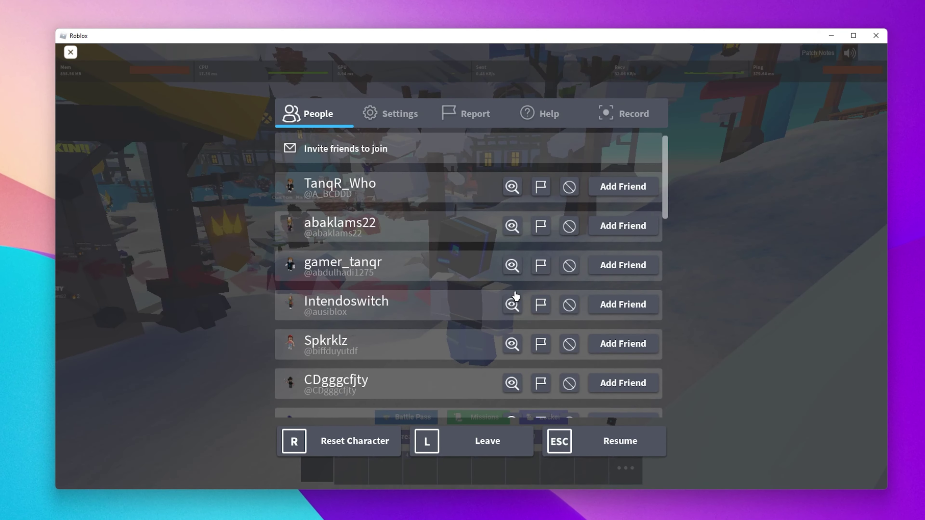
# - Keep Graphics Mode on Manual with Graphics Quality at level 2, then resume playing
pyautogui.click(387, 122)
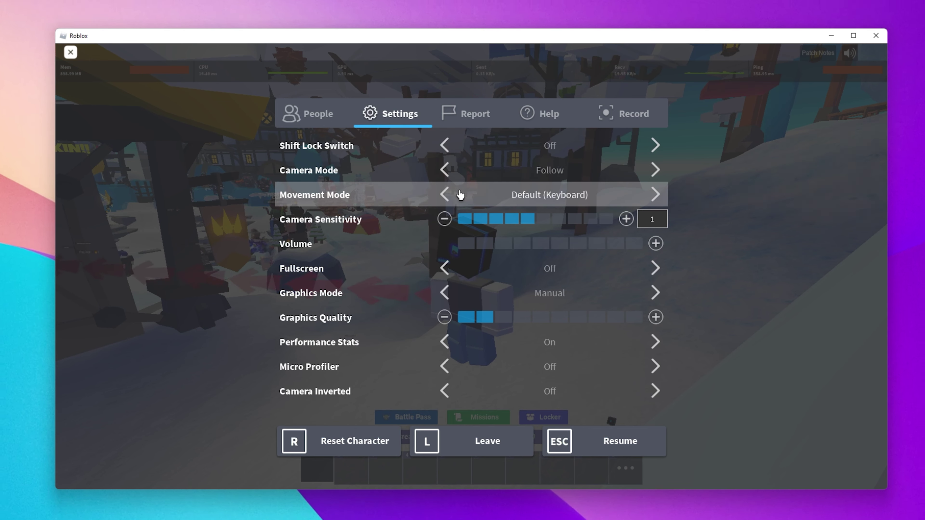
pyautogui.click(452, 295)
pyautogui.click(450, 296)
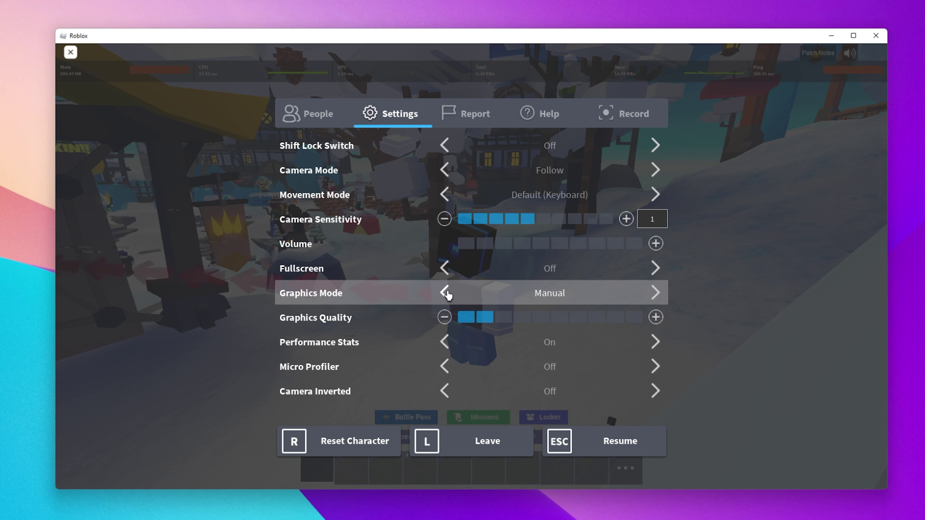
pyautogui.click(444, 318)
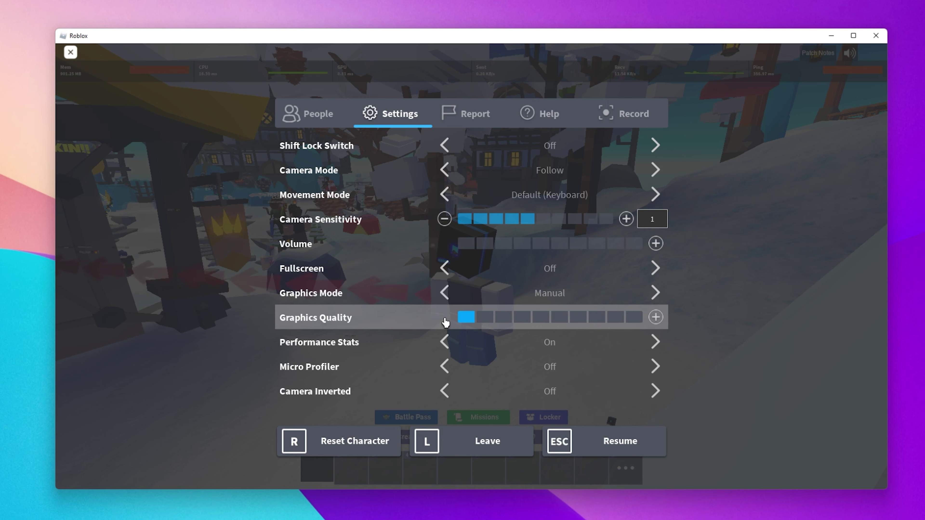
pyautogui.click(656, 323)
pyautogui.click(656, 322)
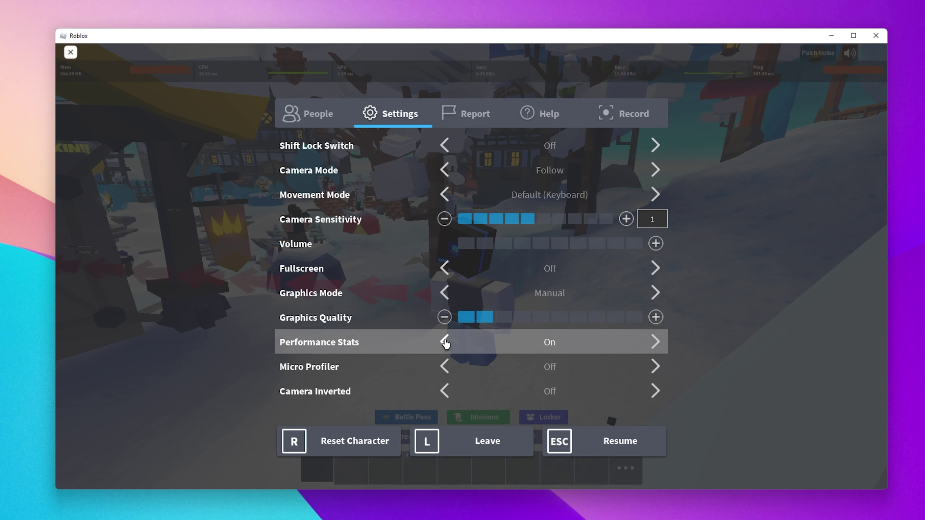
pyautogui.press('Escape')
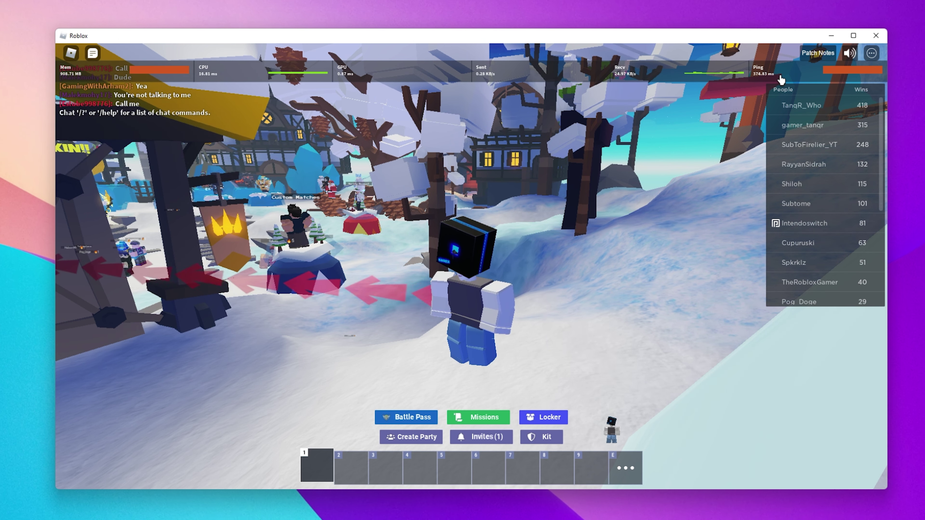
pyautogui.click(872, 53)
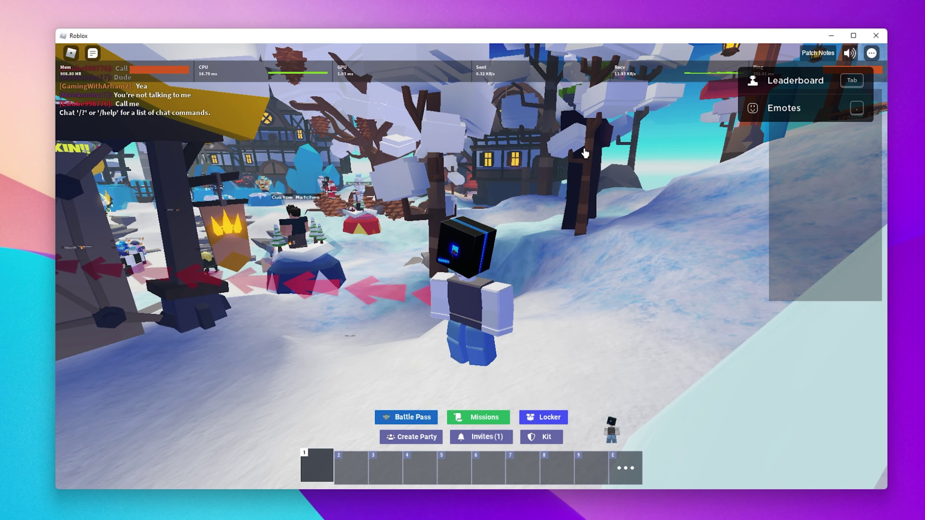
pyautogui.click(566, 156)
pyautogui.press('Tab')
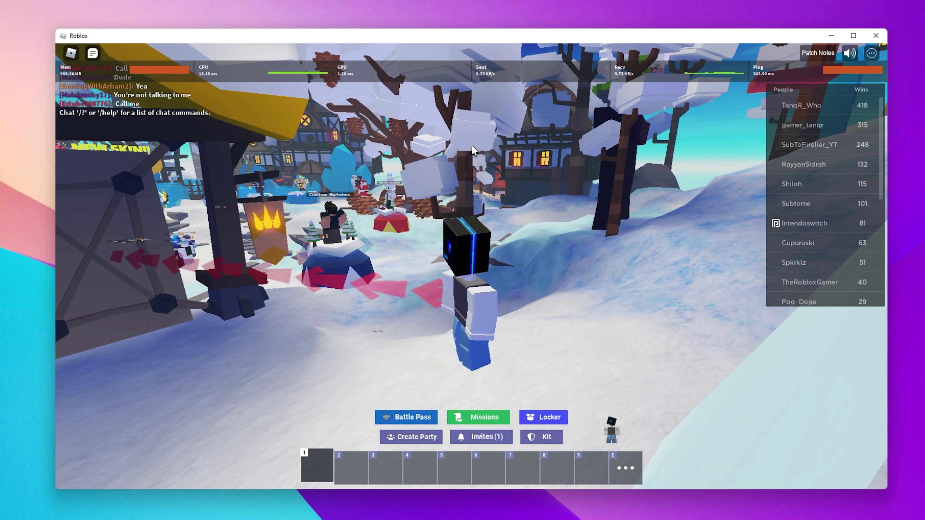
pyautogui.press('Left')
pyautogui.press('Right')
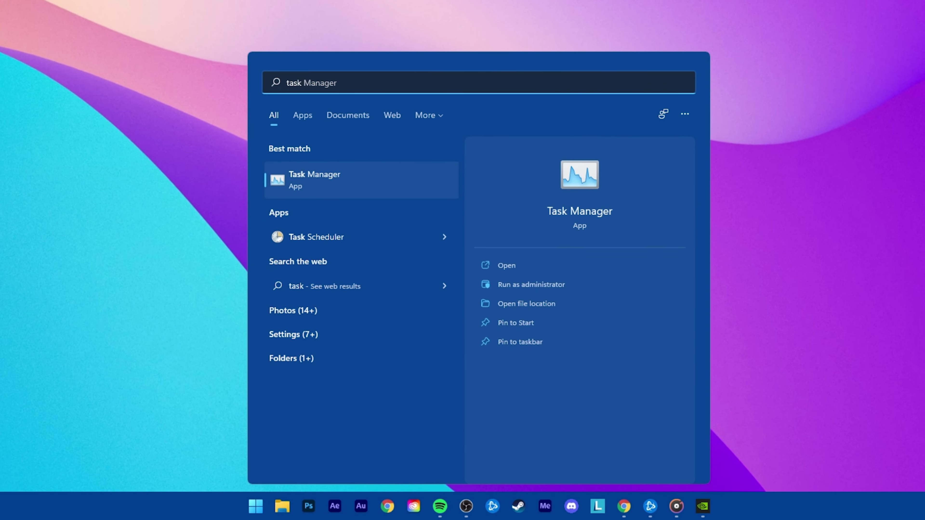
# - Launch Task Manager and bring up actions for OBS Studio, Chrome, Battle.net and Steam Client WebHelper
pyautogui.press('Return')
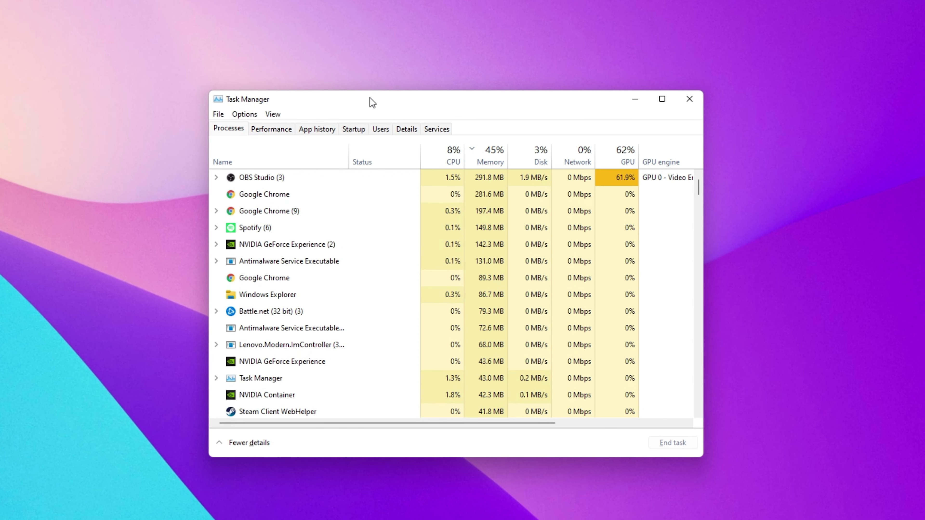
pyautogui.rightClick(306, 181)
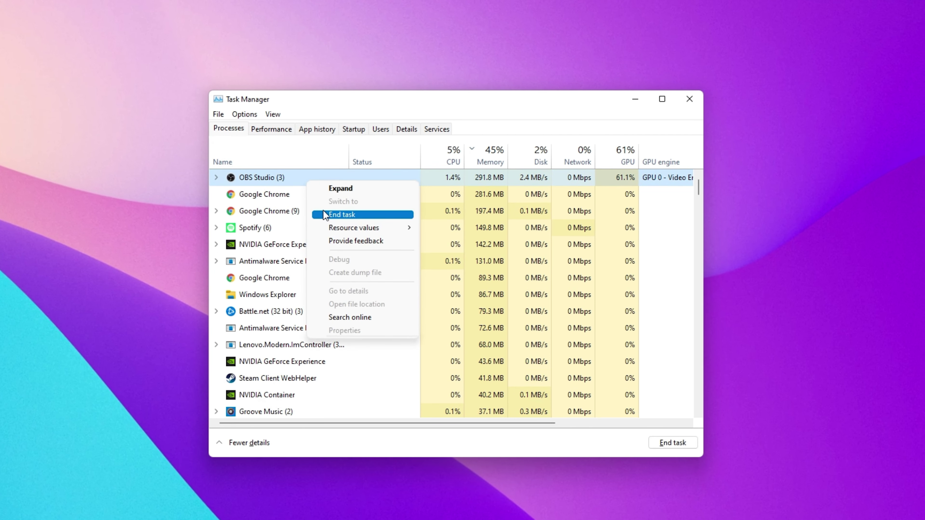
pyautogui.click(285, 197)
pyautogui.rightClick(347, 197)
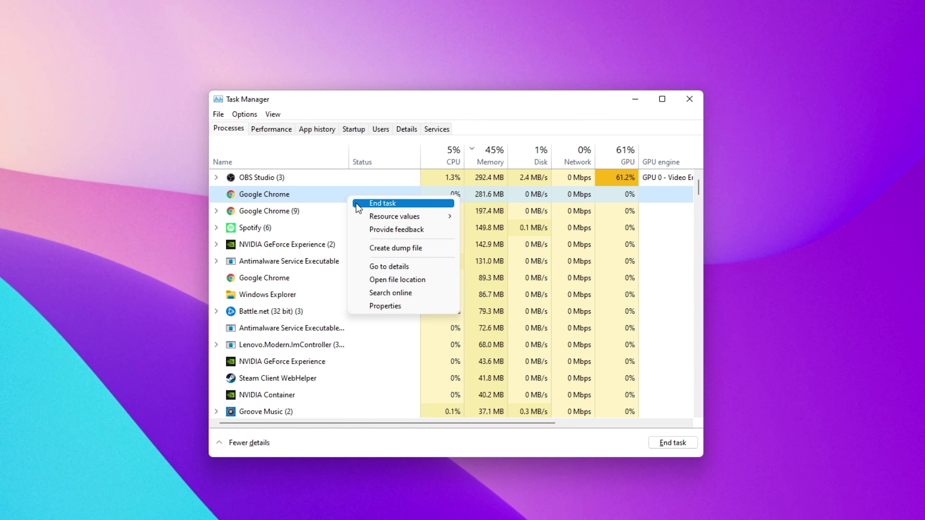
pyautogui.click(323, 311)
pyautogui.rightClick(372, 310)
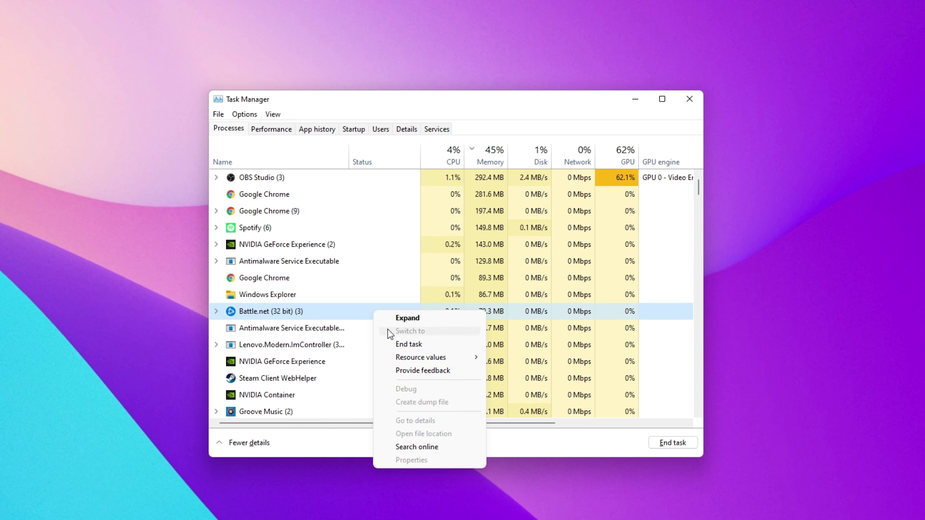
pyautogui.click(345, 344)
pyautogui.rightClick(349, 374)
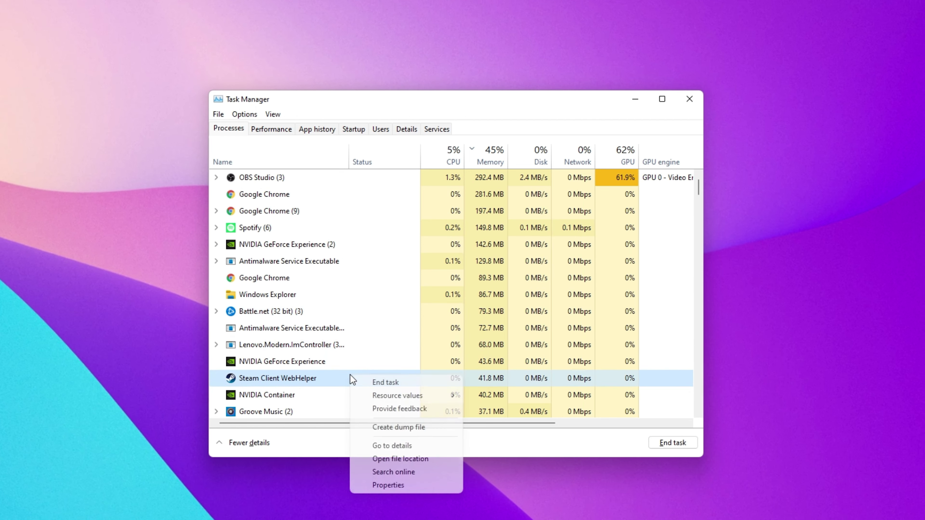
# - In the Startup apps list, bring up disabling options for Lenovo Vantage
pyautogui.click(326, 376)
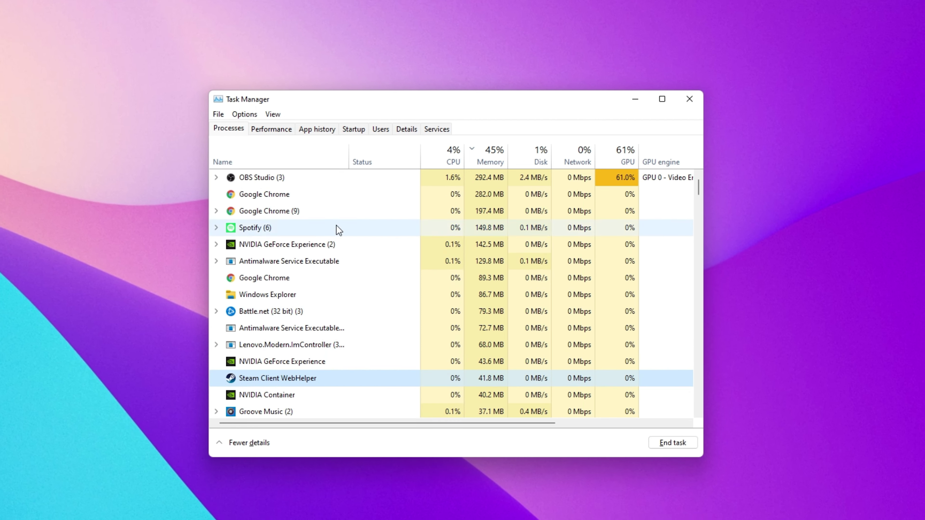
pyautogui.click(353, 131)
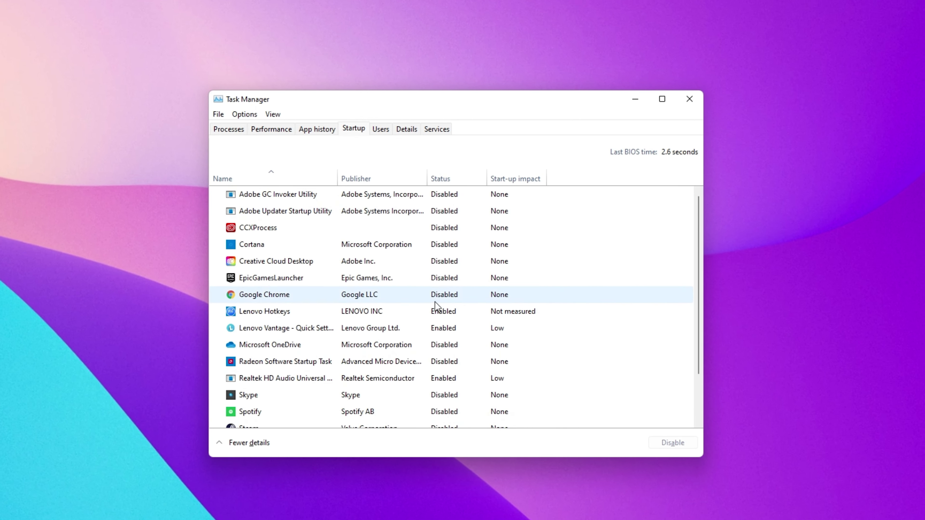
pyautogui.rightClick(438, 328)
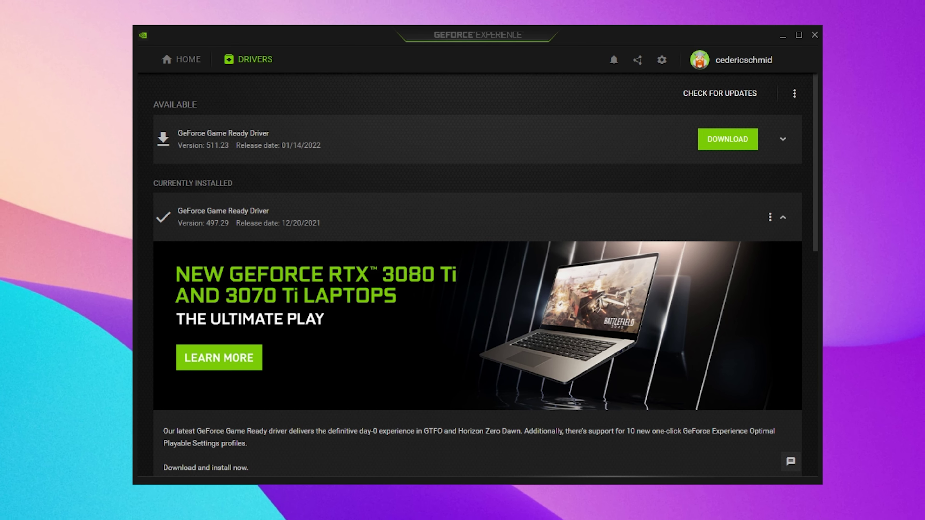
# - Open GeForce Experience Settings on the General page and scroll through its feature options
pyautogui.click(662, 61)
pyautogui.scroll(-10, 549, 152)
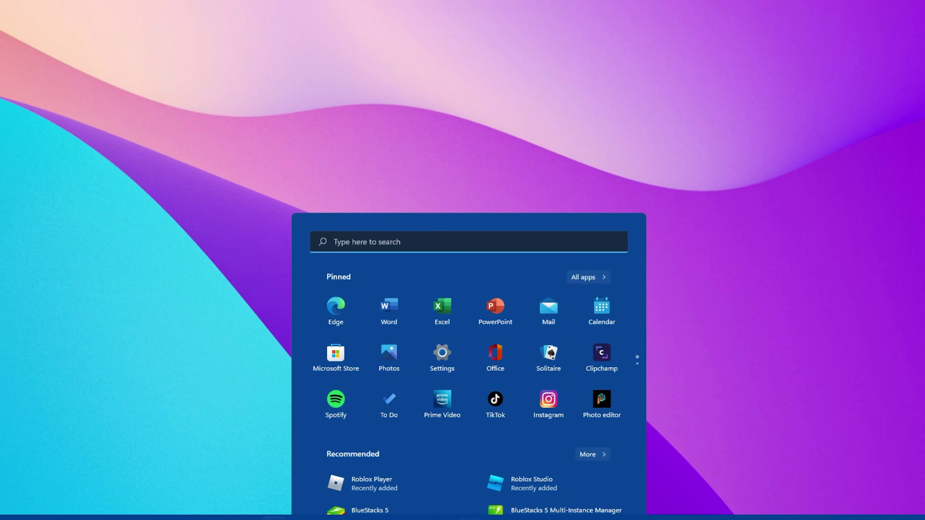
# - Search 'update' to reach Windows Update and run a check for updates
pyautogui.write('update')
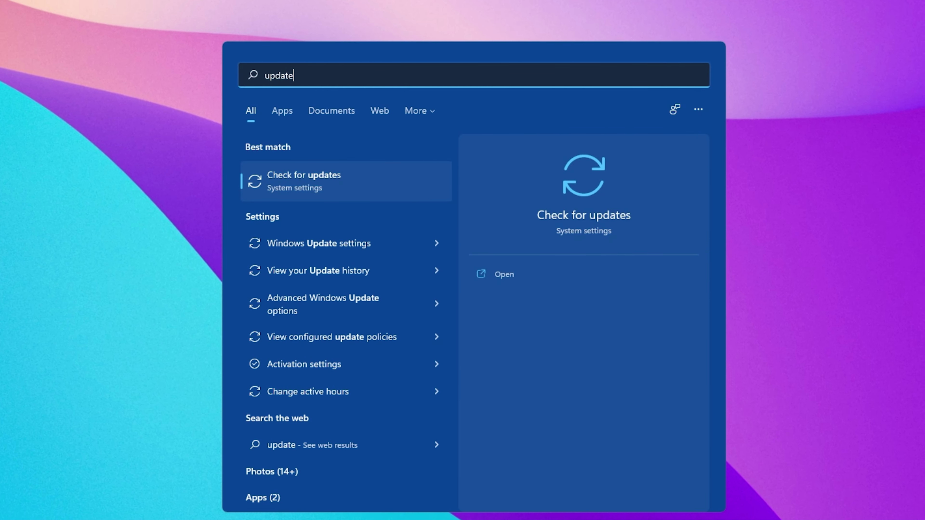
pyautogui.press('Return')
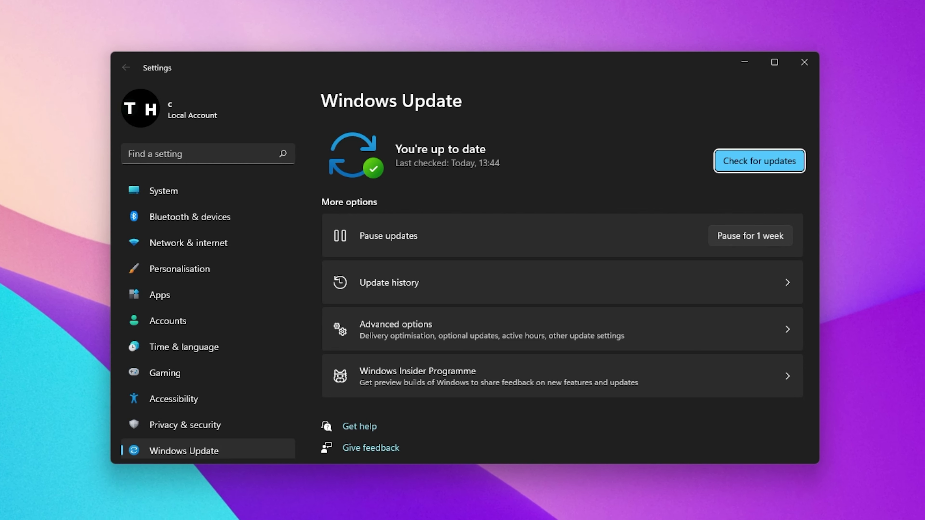
pyautogui.click(751, 161)
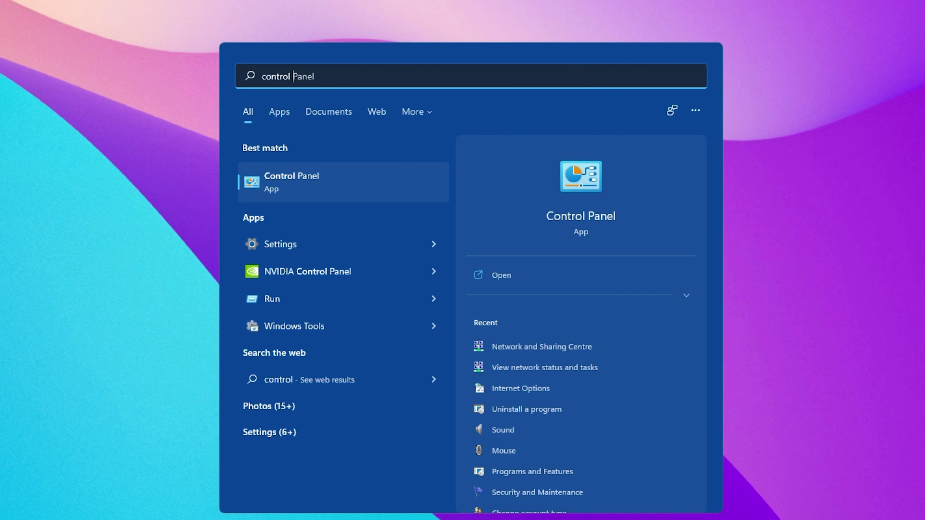
# - Open Control Panel via search and go through Network and Internet to Network and Sharing Centre
pyautogui.write('l')
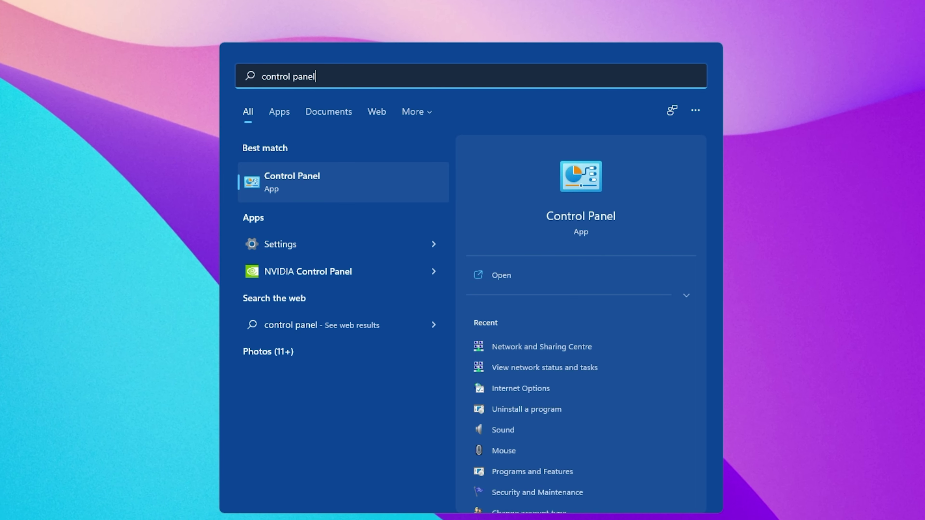
pyautogui.press('Return')
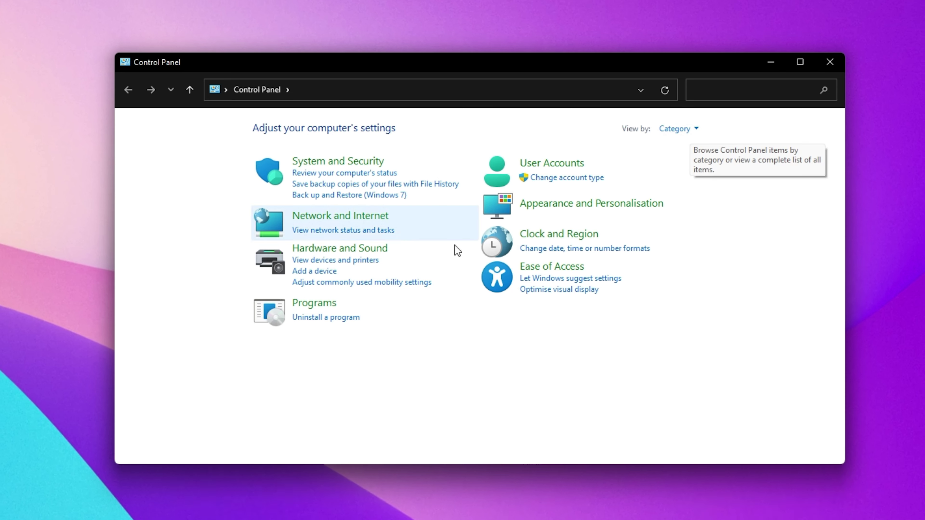
pyautogui.click(347, 219)
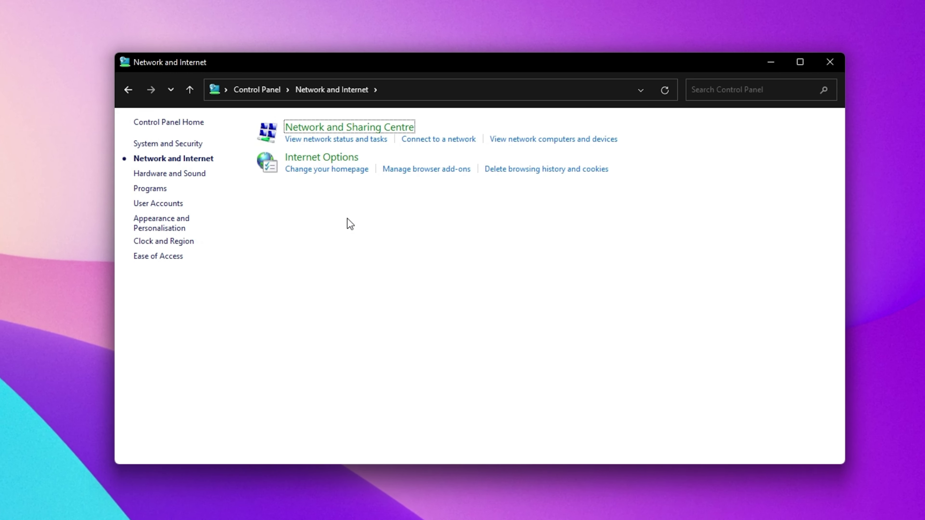
pyautogui.click(351, 130)
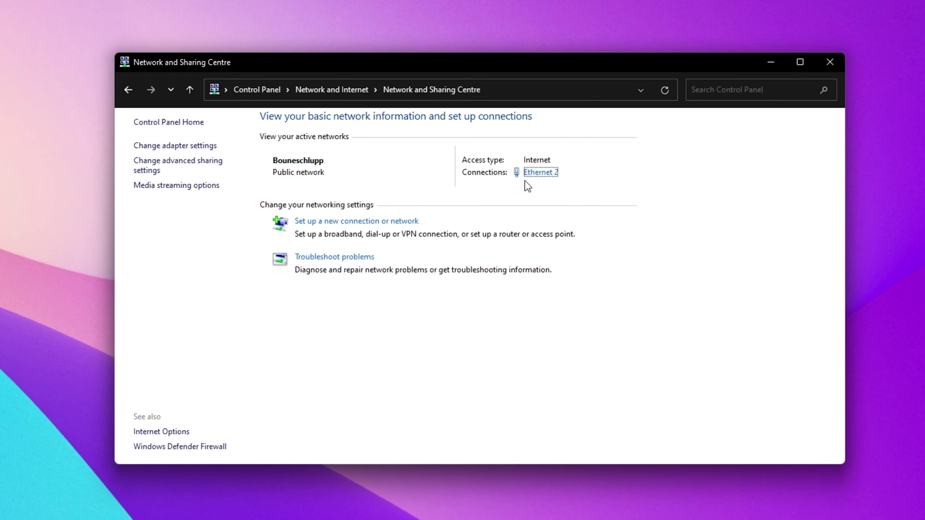
# - Open the Ethernet 2 status window and then its Properties dialog
pyautogui.click(537, 178)
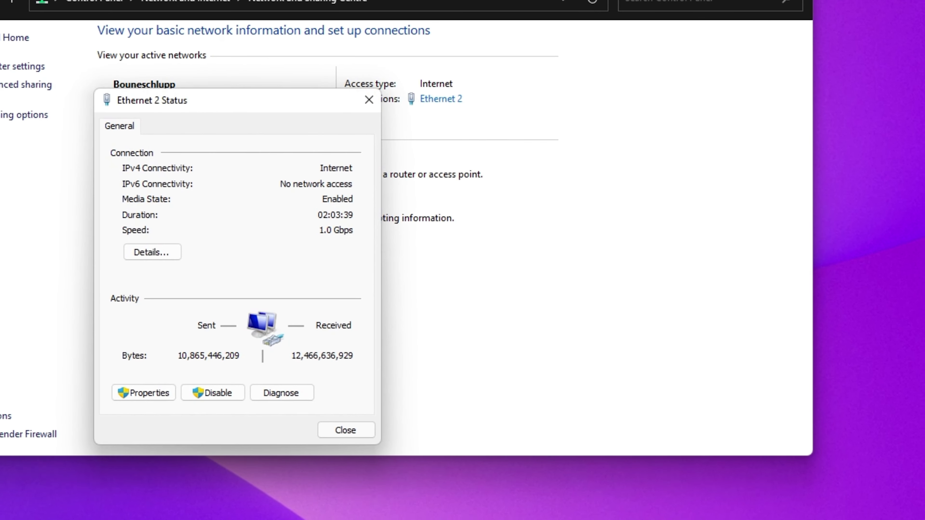
pyautogui.click(797, 2)
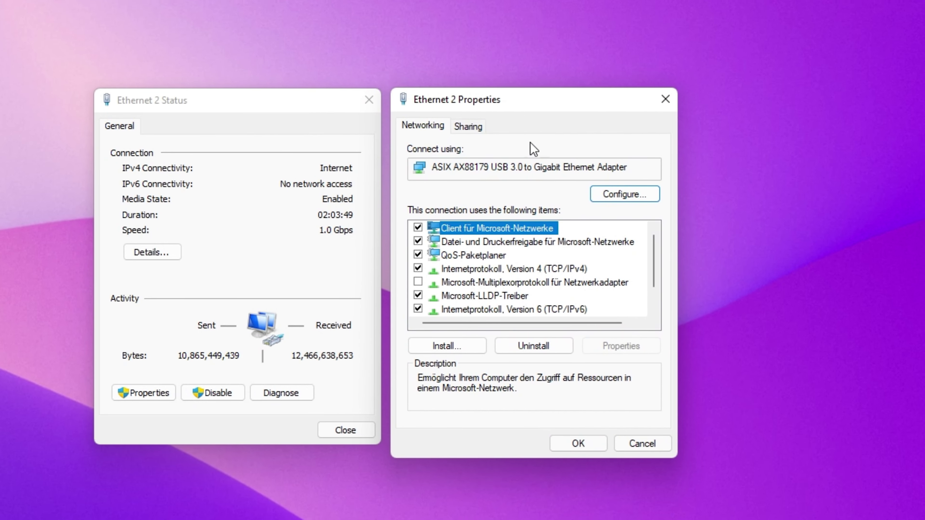
# - Set Ethernet 2's IPv4 DNS servers to 8.8.8.8 and 8.8.4.4 and confirm with OK
pyautogui.doubleClick(510, 269)
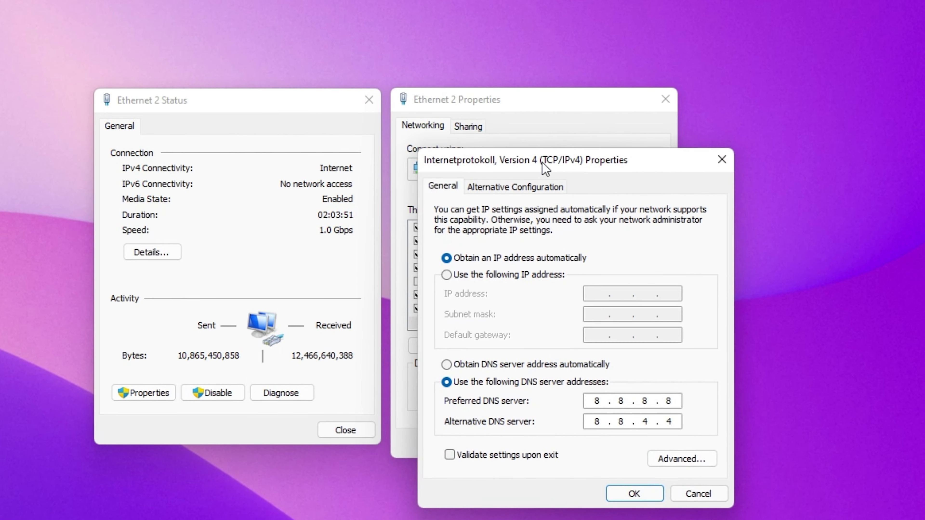
pyautogui.moveTo(542, 163); pyautogui.dragTo(812, 107)
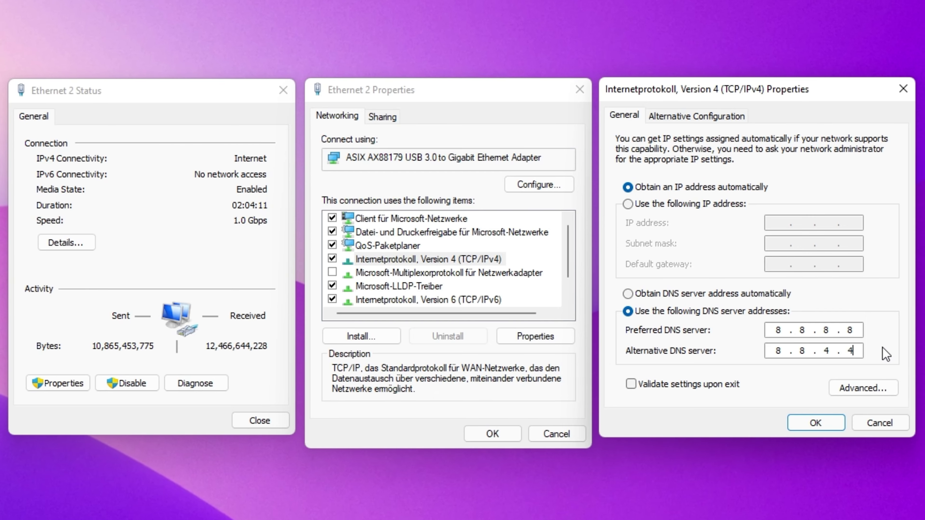
pyautogui.click(816, 422)
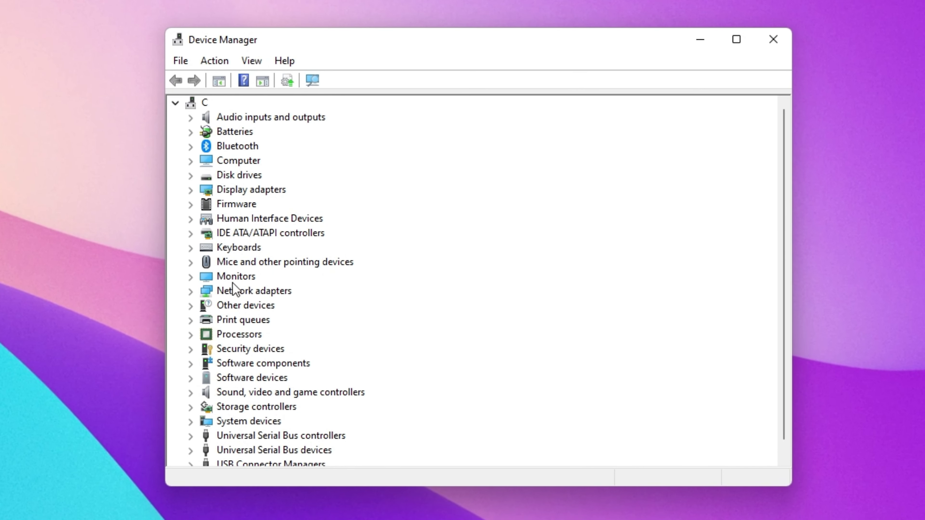
# - Start a driver update for the Realtek PCIe GbE Family Controller, then close Device Manager
pyautogui.click(190, 292)
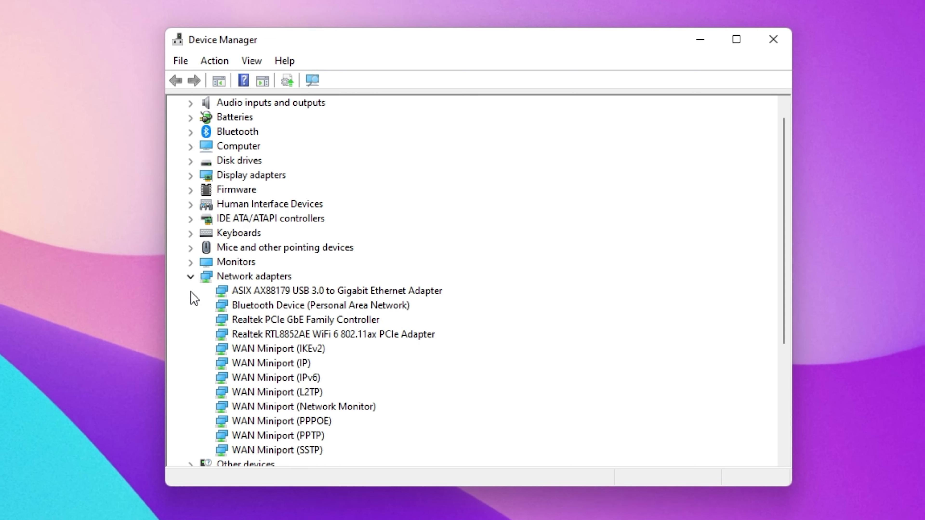
pyautogui.click(353, 320)
pyautogui.rightClick(354, 320)
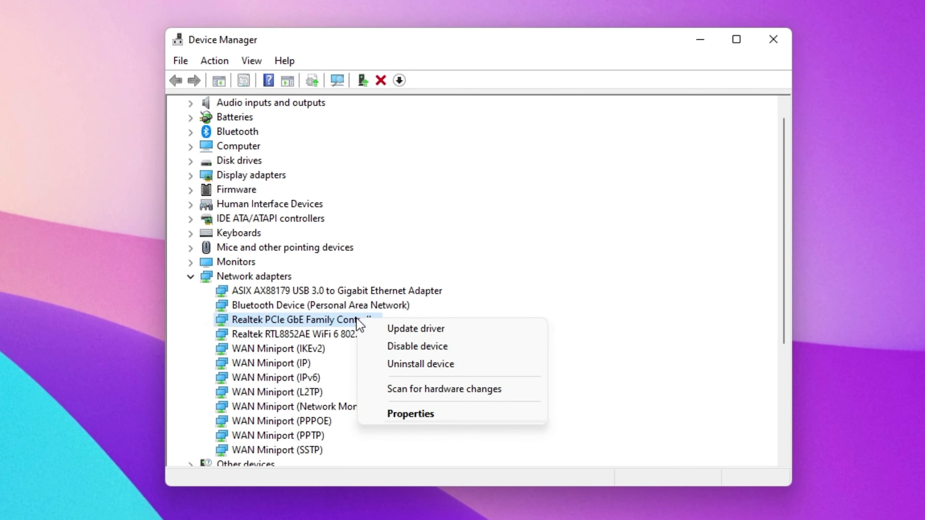
pyautogui.click(446, 327)
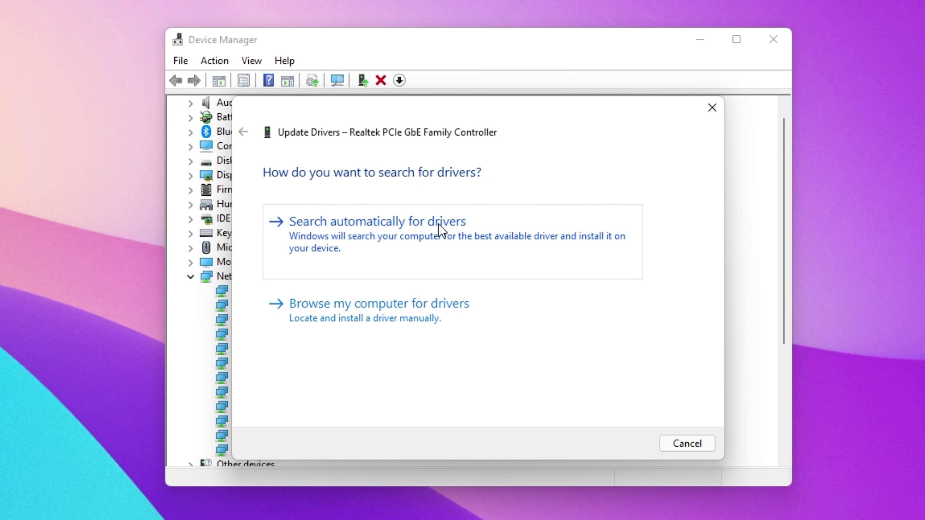
pyautogui.click(712, 107)
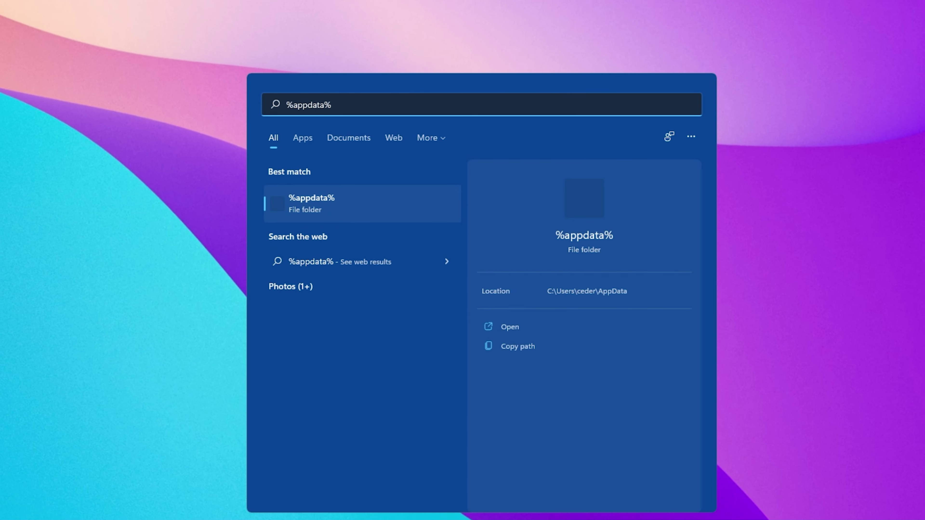
# - Navigate from %appdata% to AppData\Local\Roblox\Versions\version-1a42d2dceb424b0b
pyautogui.press('Return')
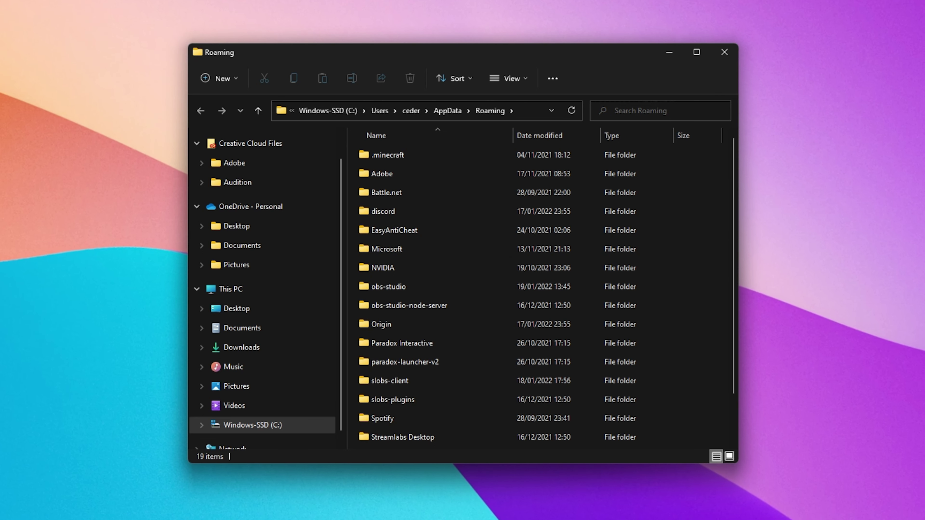
pyautogui.click(444, 111)
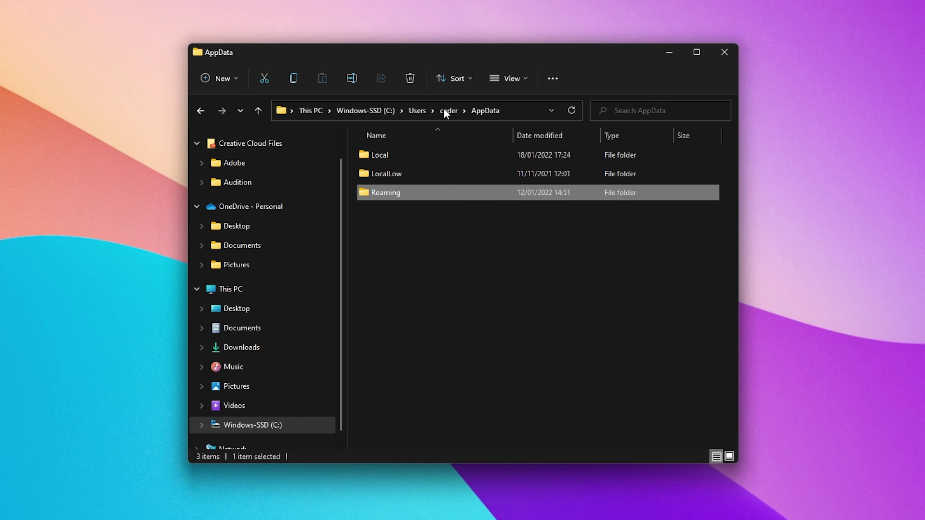
pyautogui.click(419, 155)
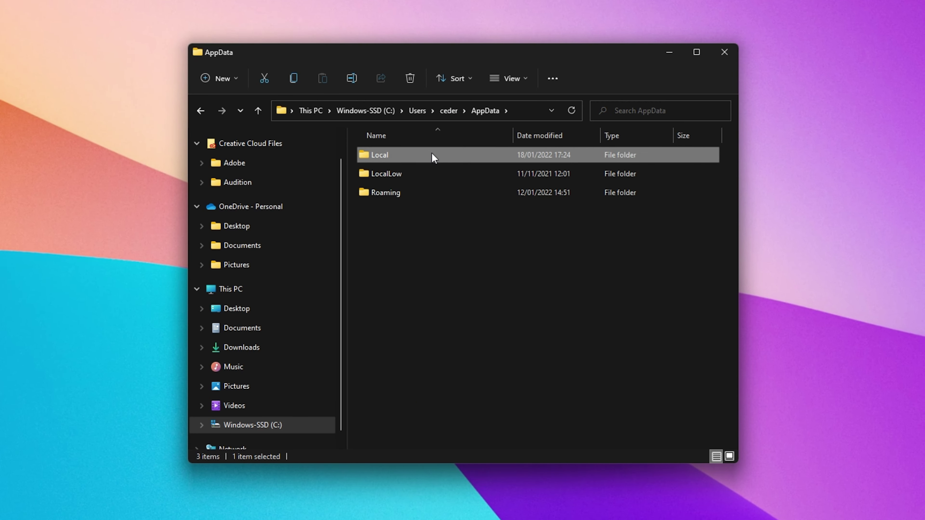
pyautogui.doubleClick(433, 155)
pyautogui.click(409, 267)
pyautogui.write('roblox')
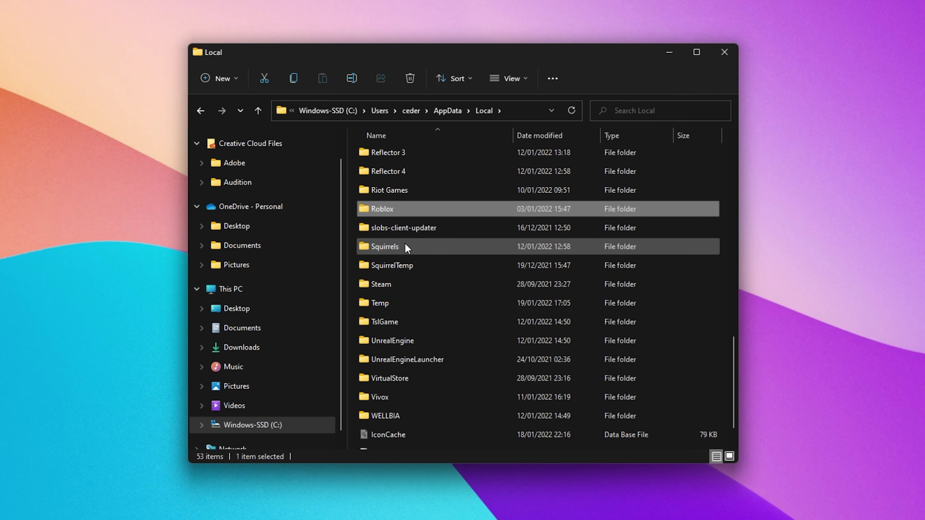
pyautogui.doubleClick(415, 206)
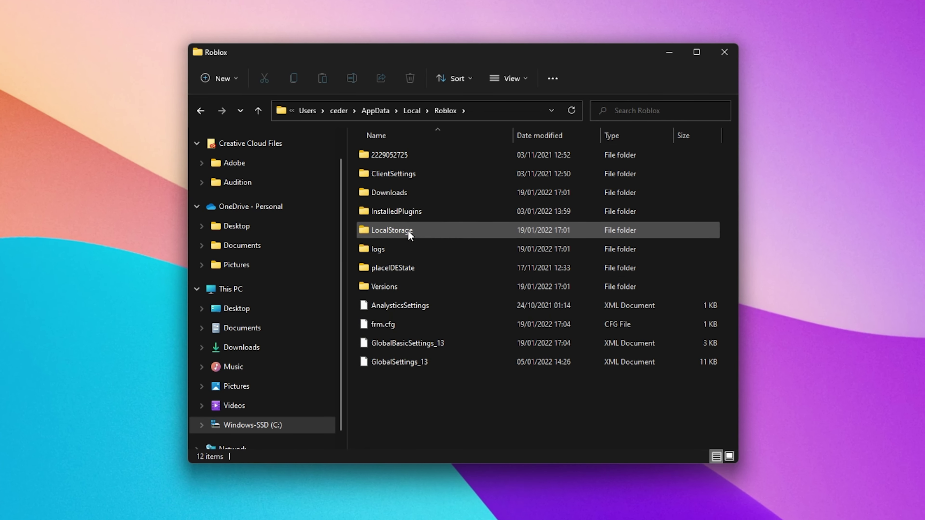
pyautogui.doubleClick(405, 291)
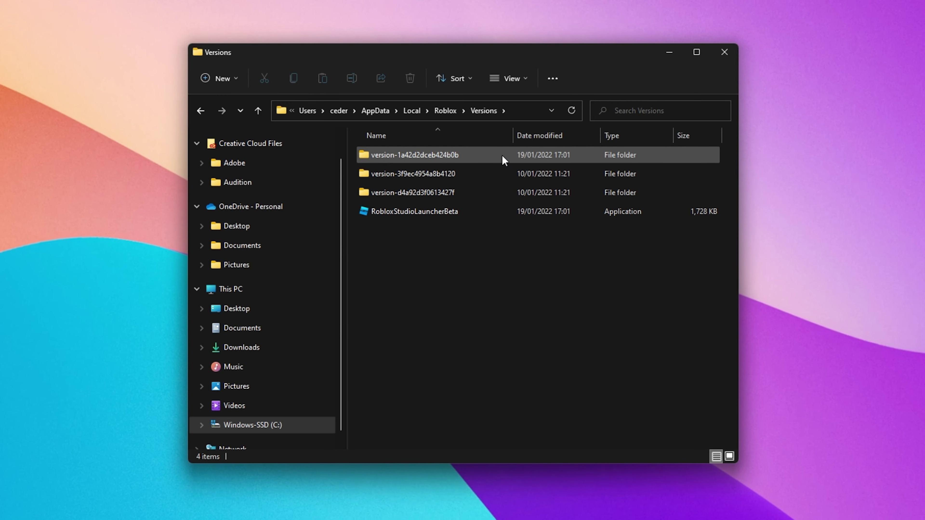
pyautogui.doubleClick(491, 156)
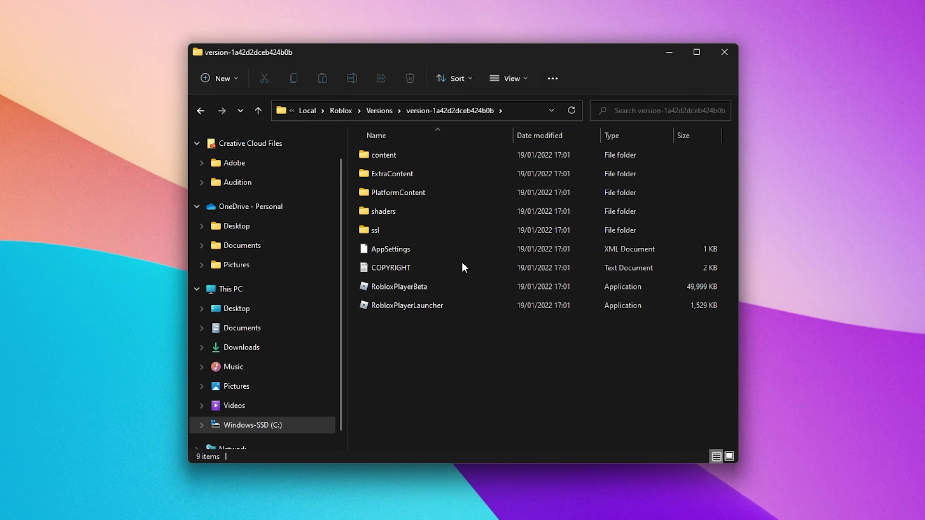
# - Set RobloxPlayerBeta's Properties to run in Windows 7 compatibility mode and apply it
pyautogui.moveTo(462, 290)
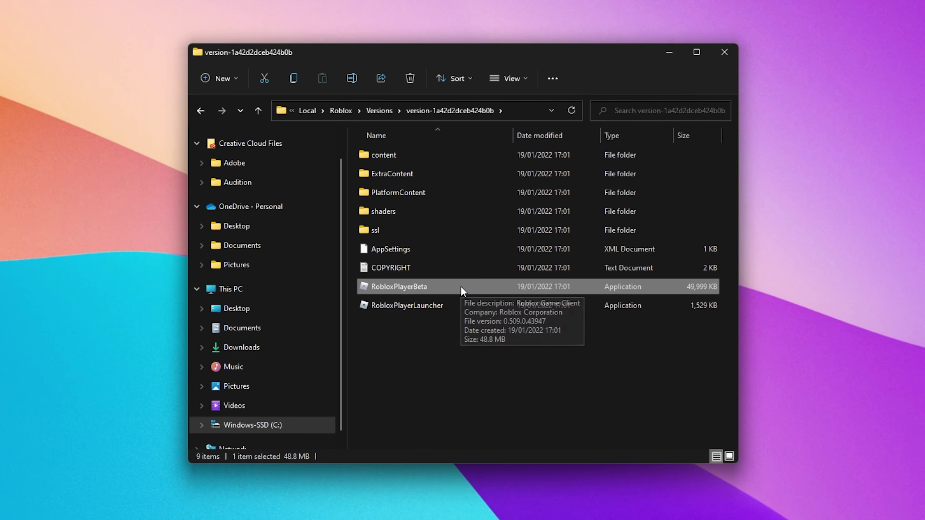
pyautogui.rightClick(461, 290)
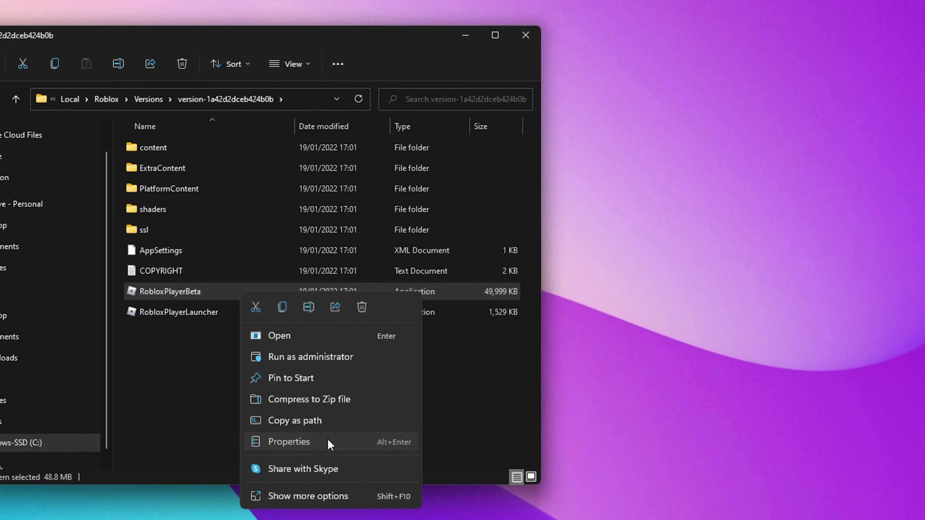
pyautogui.click(328, 439)
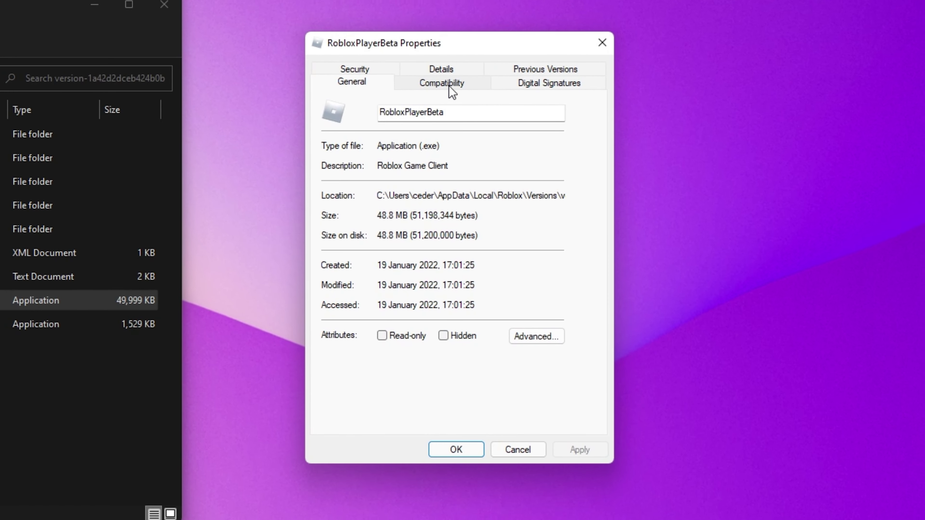
pyautogui.click(450, 86)
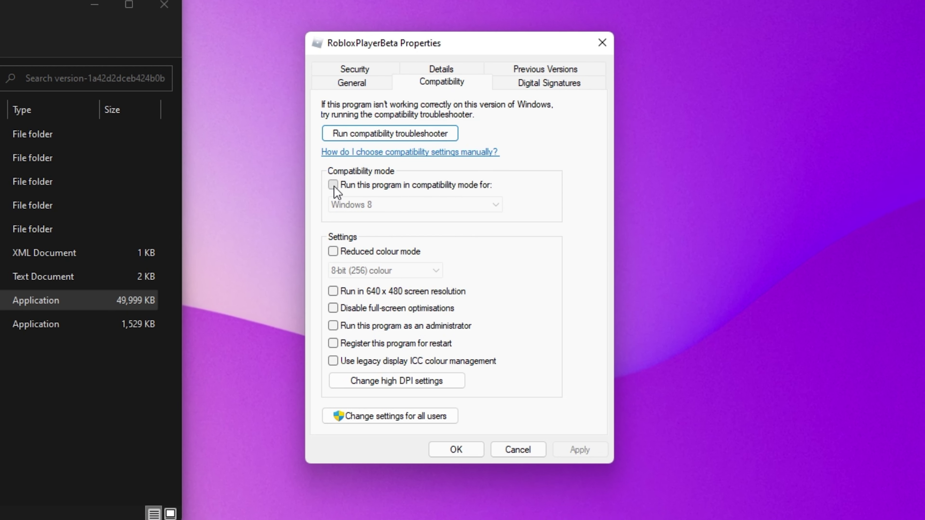
pyautogui.click(409, 206)
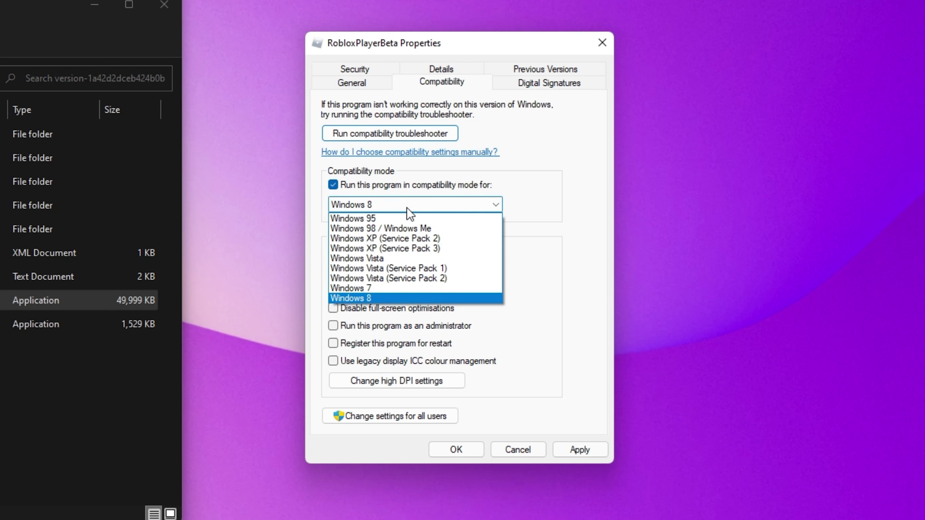
pyautogui.click(403, 288)
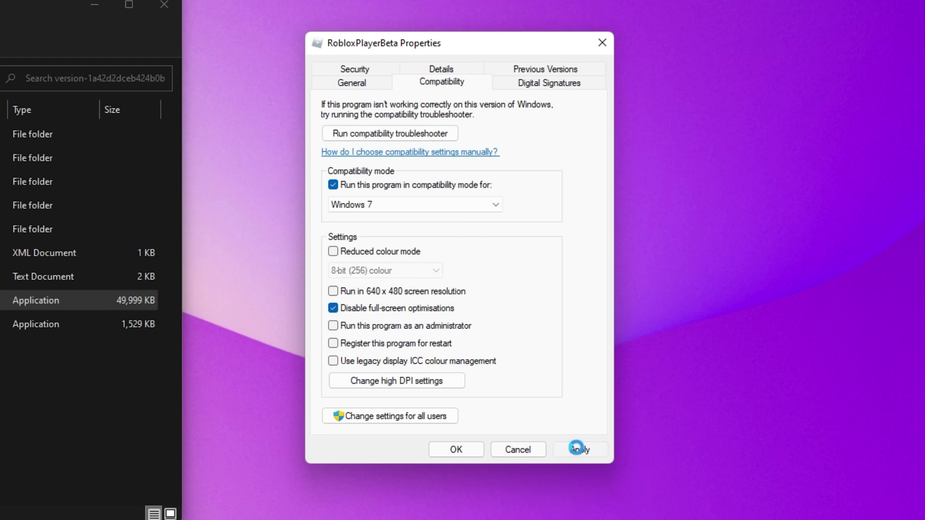
pyautogui.click(473, 452)
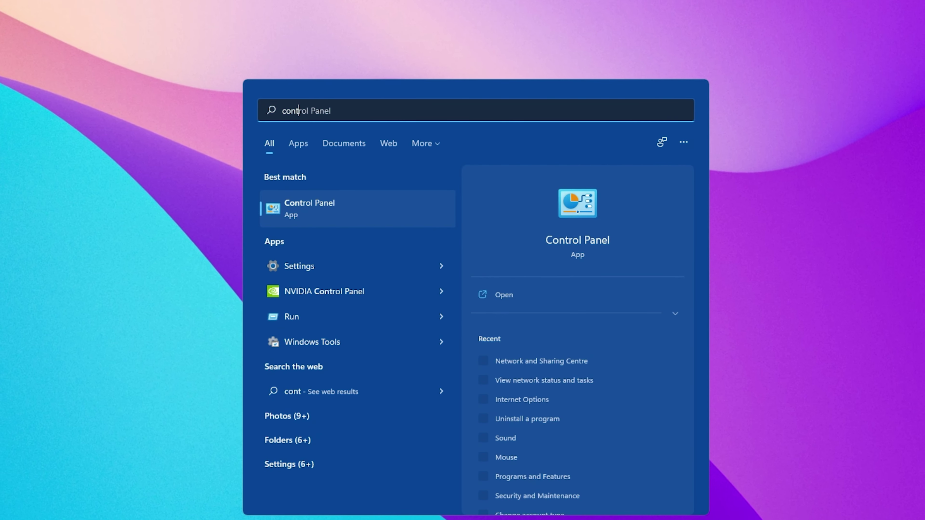
# - Open Control Panel from search and go to Uninstall a program
pyautogui.write('r')
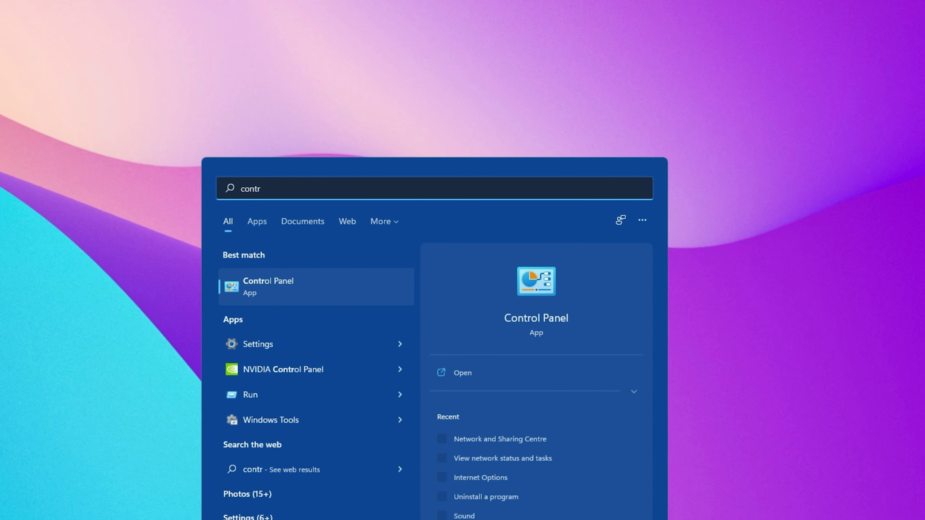
pyautogui.press('Return')
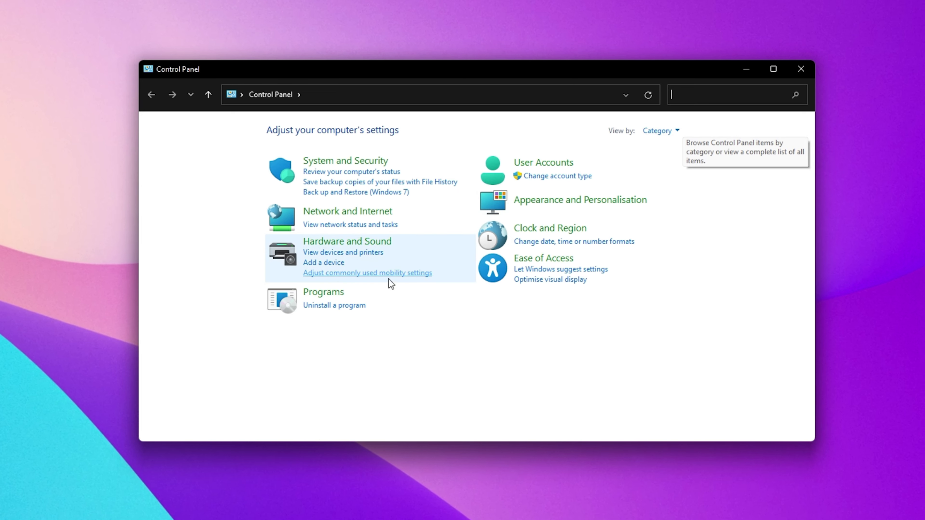
pyautogui.click(322, 306)
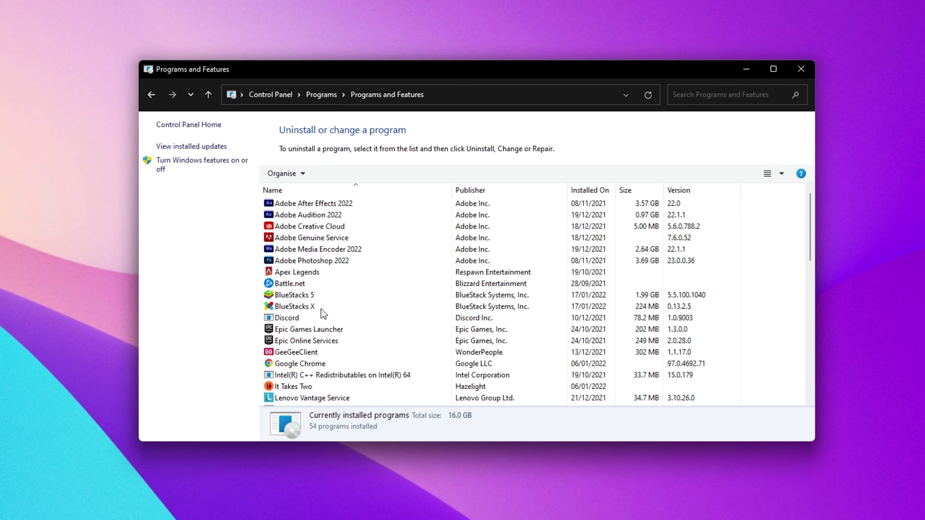
# - Find Roblox Player in the installed programs list and bring up its Uninstall option
pyautogui.click(347, 261)
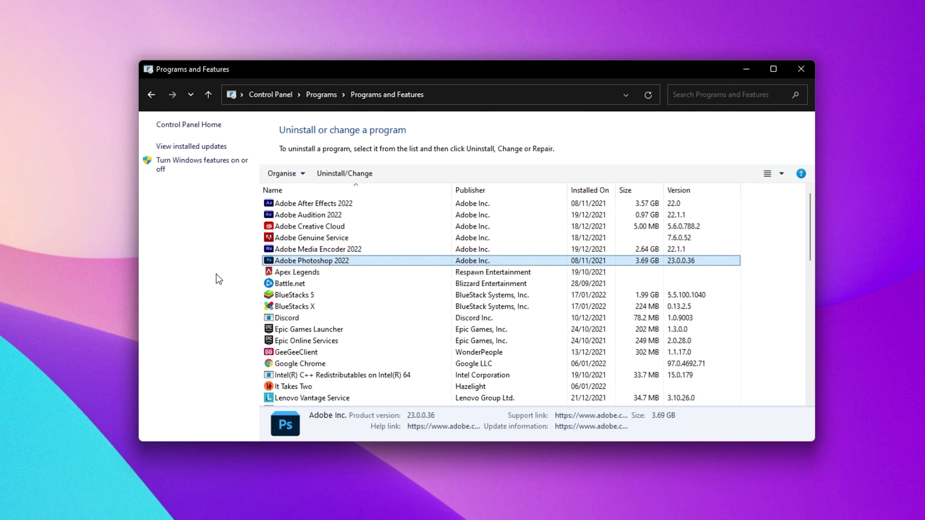
pyautogui.write('ro')
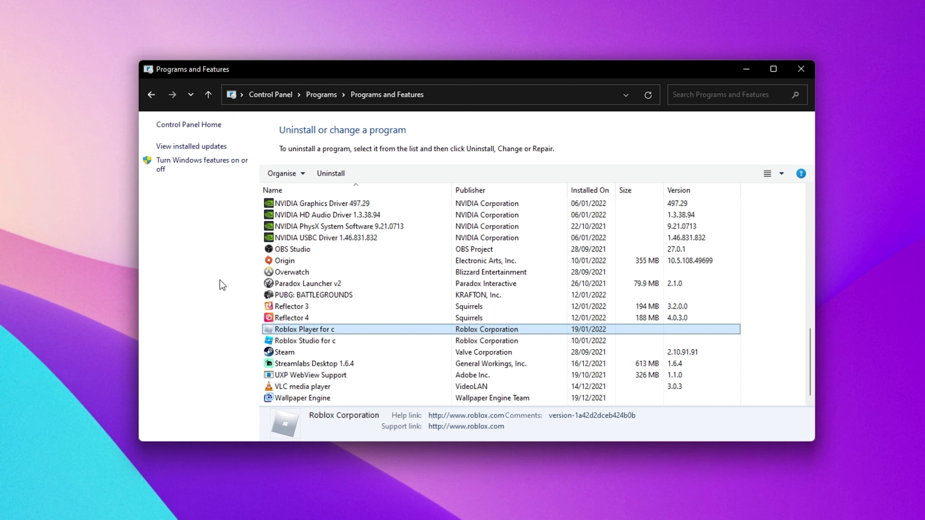
pyautogui.rightClick(337, 328)
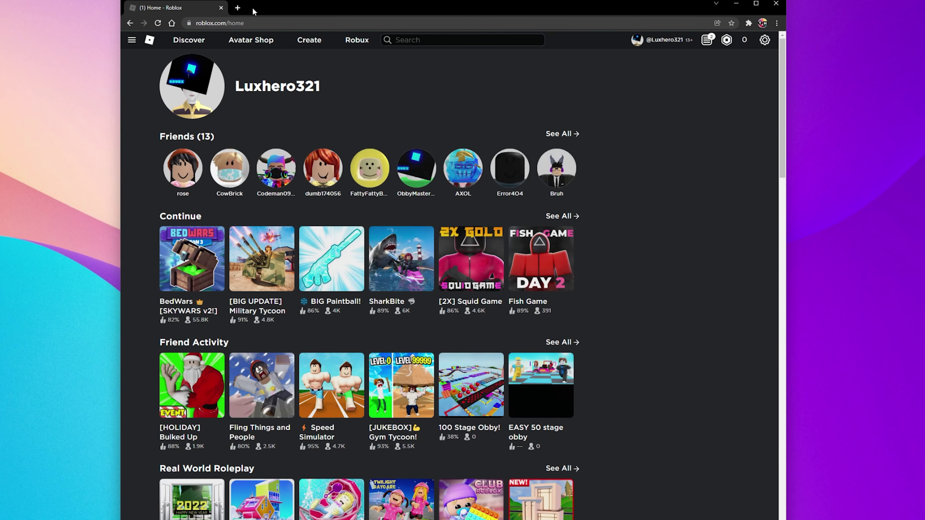
# - Open the BedWars game page, press Play, and cancel the Open Roblox prompt
pyautogui.click(175, 248)
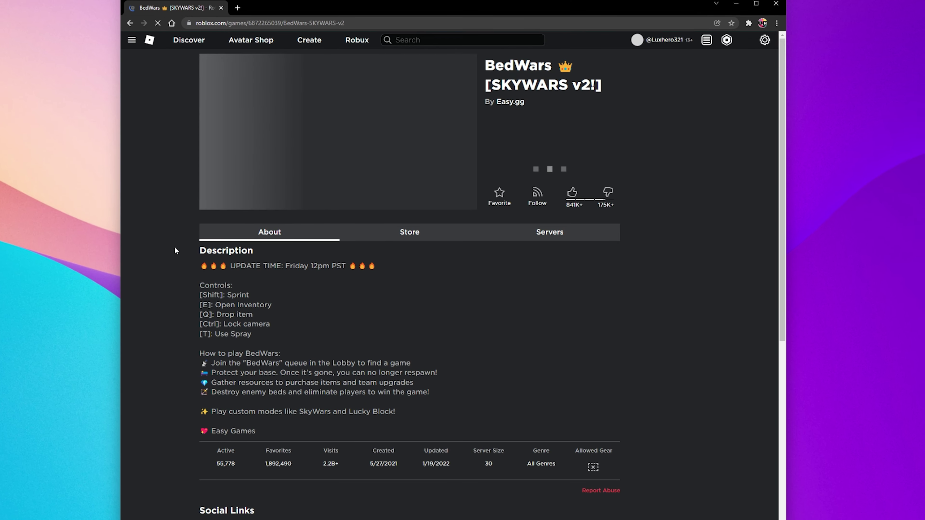
pyautogui.click(566, 165)
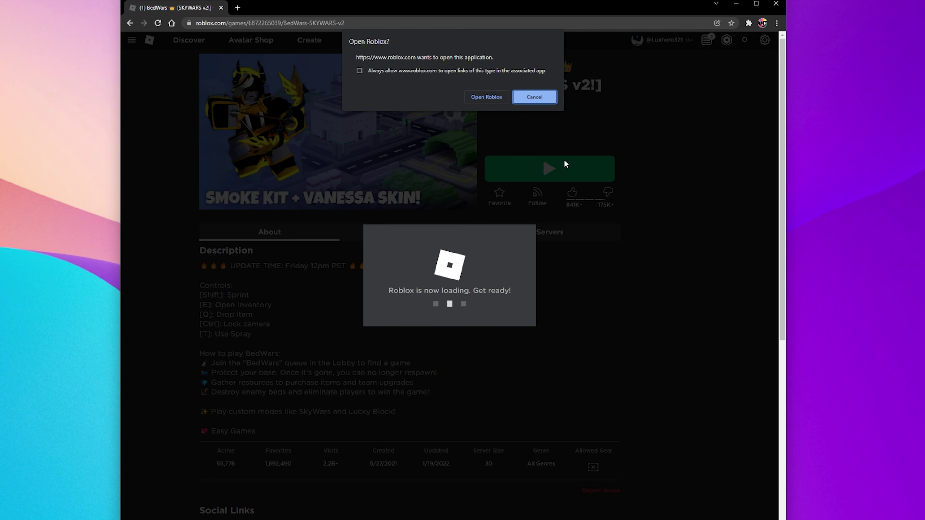
pyautogui.click(533, 97)
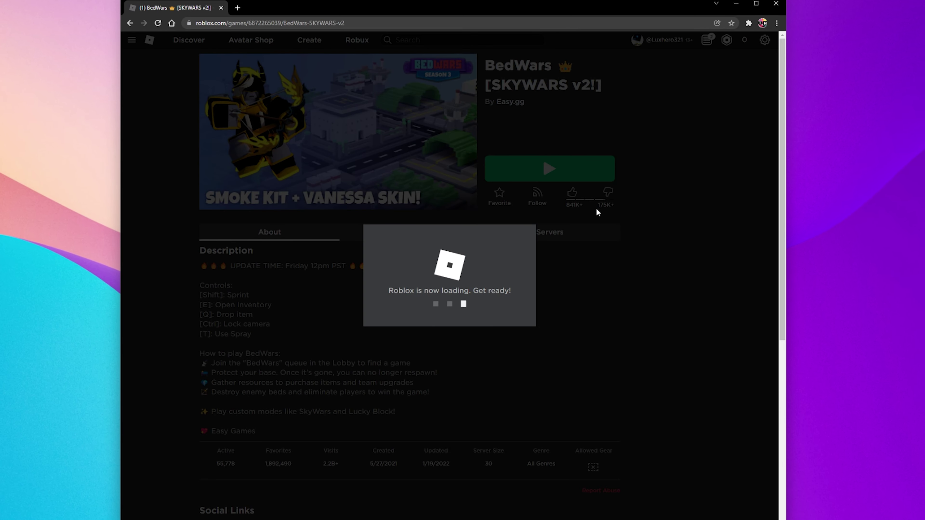